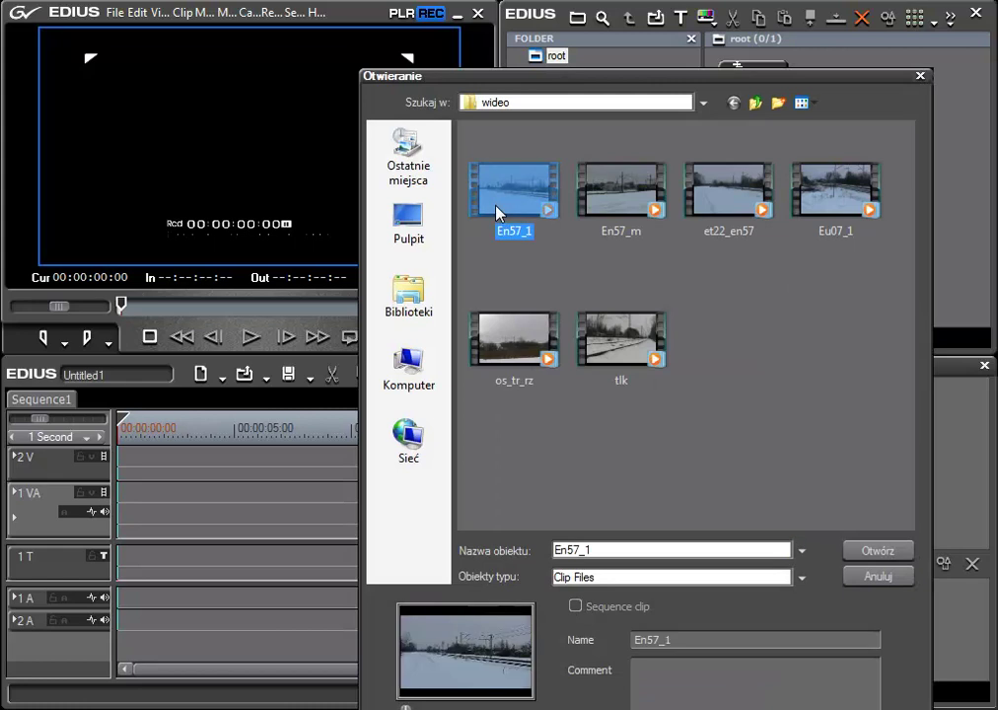
- Import the video files En57_1, os_tr_rz and tlk from the wideo folder into the root bin
ctrl+click(508, 345)
ctrl+click(601, 344)
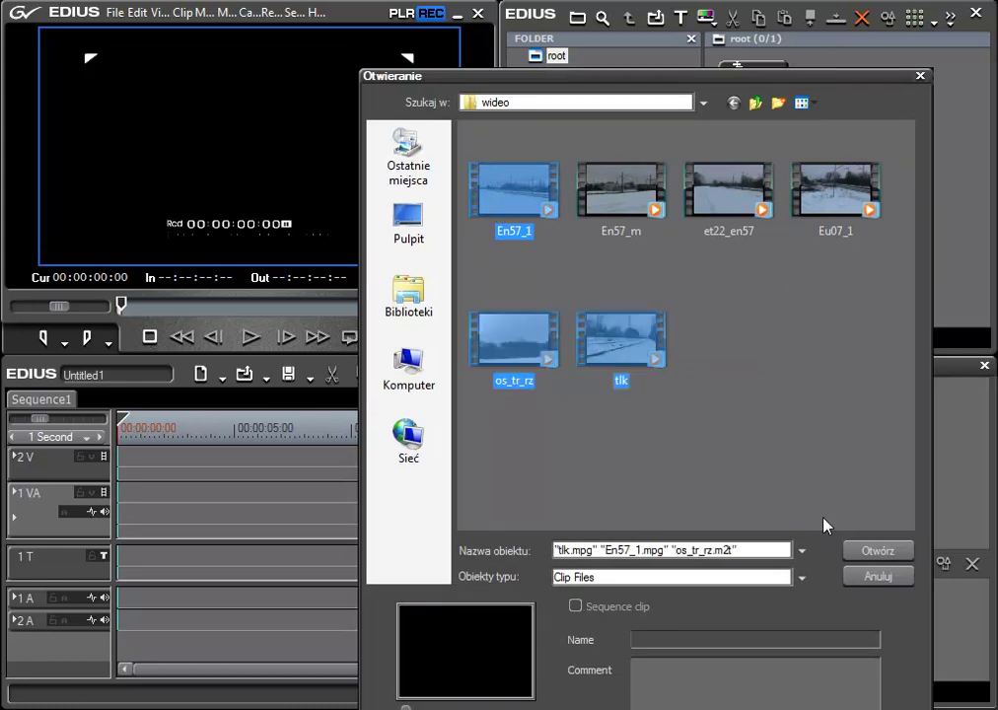
click(872, 552)
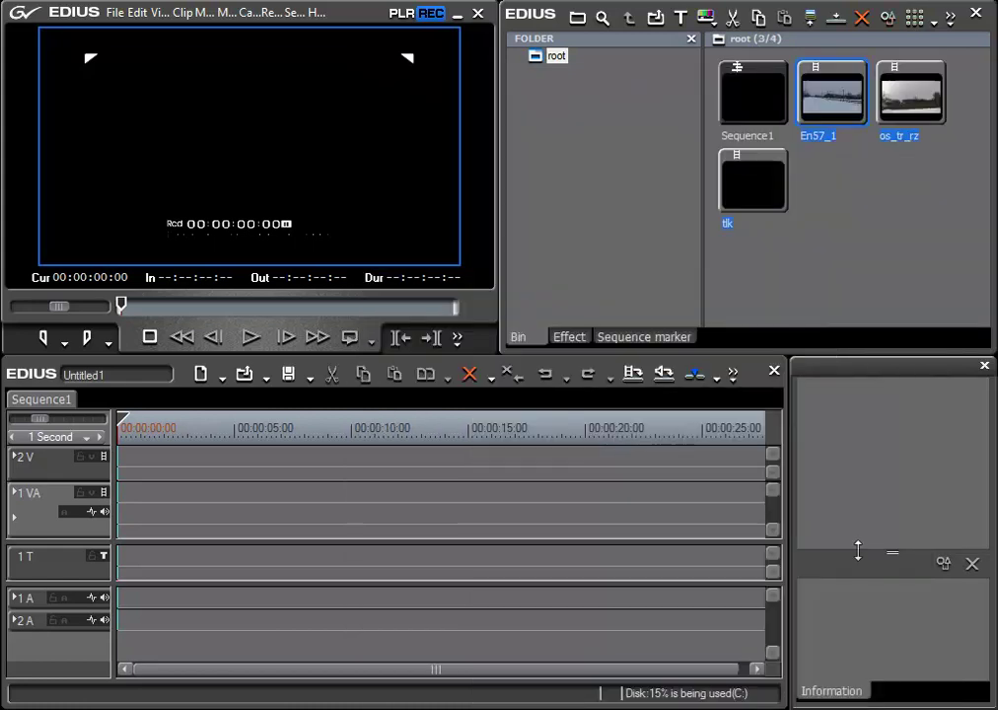
click(875, 259)
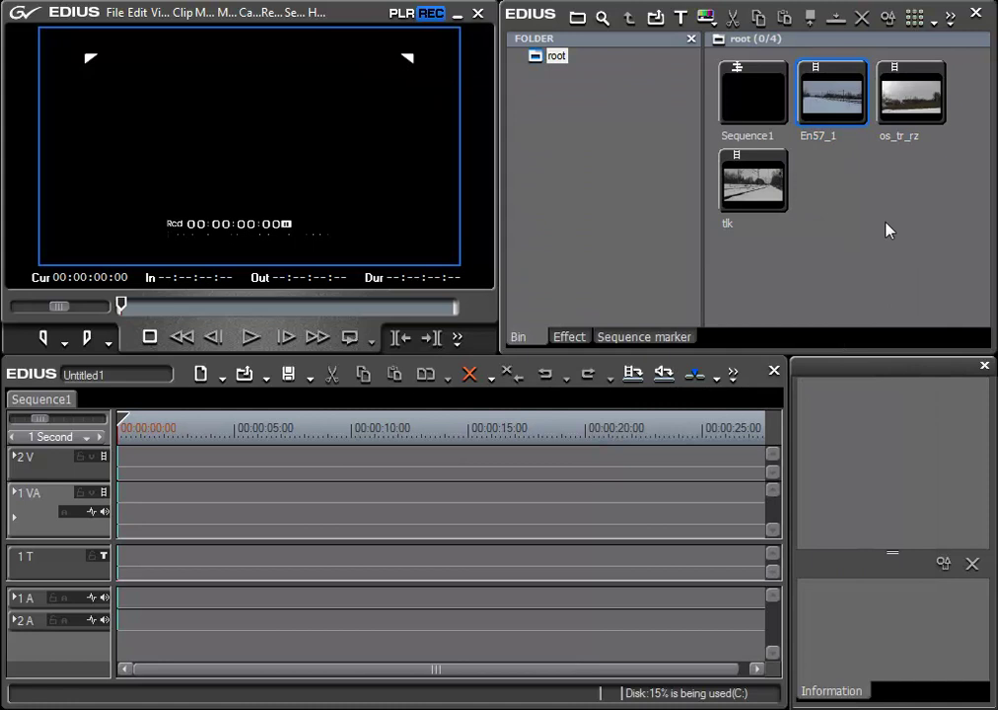
- Place the En57_1 clip at the start of the 1 VA track and the os_tr_rz clip directly after it
drag(831, 94, 122, 526)
drag(298, 673, 548, 680)
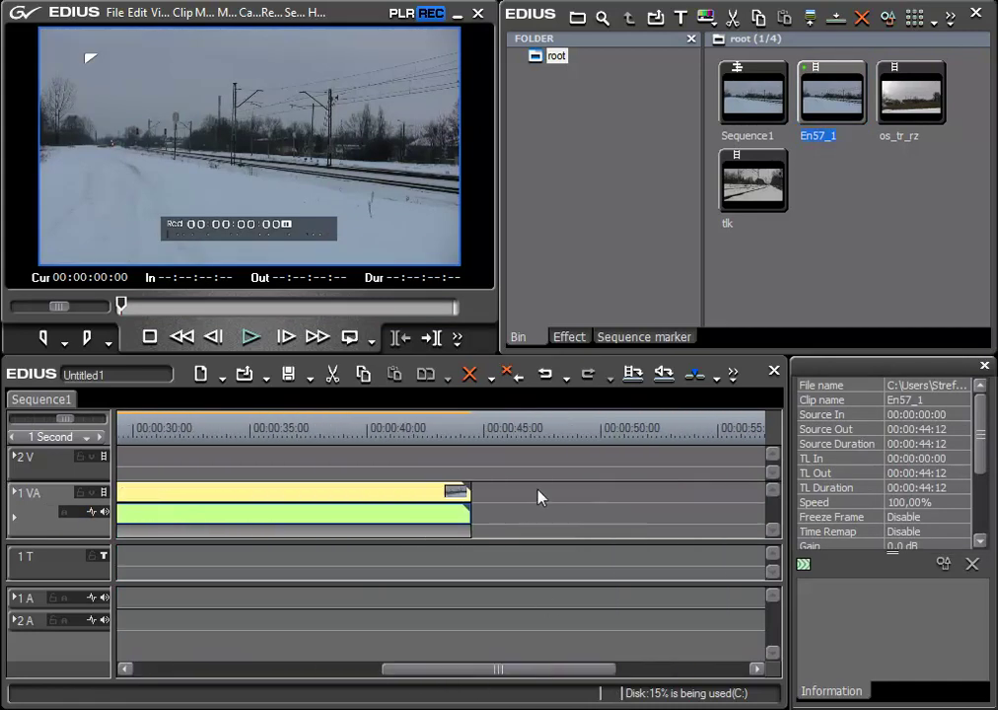
drag(890, 98, 471, 521)
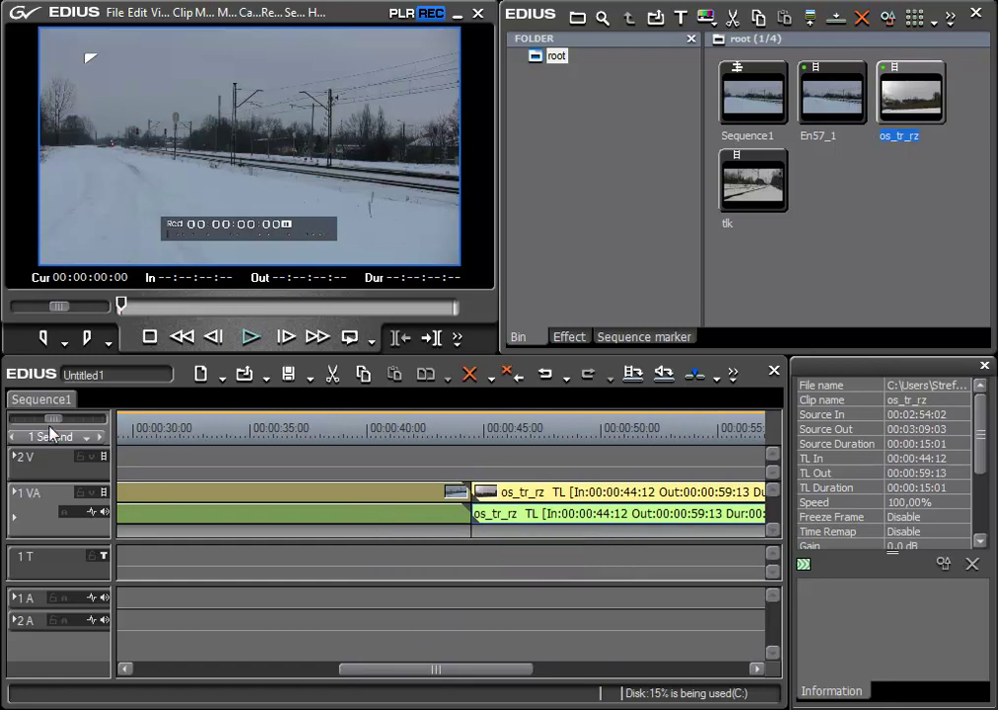
click(90, 440)
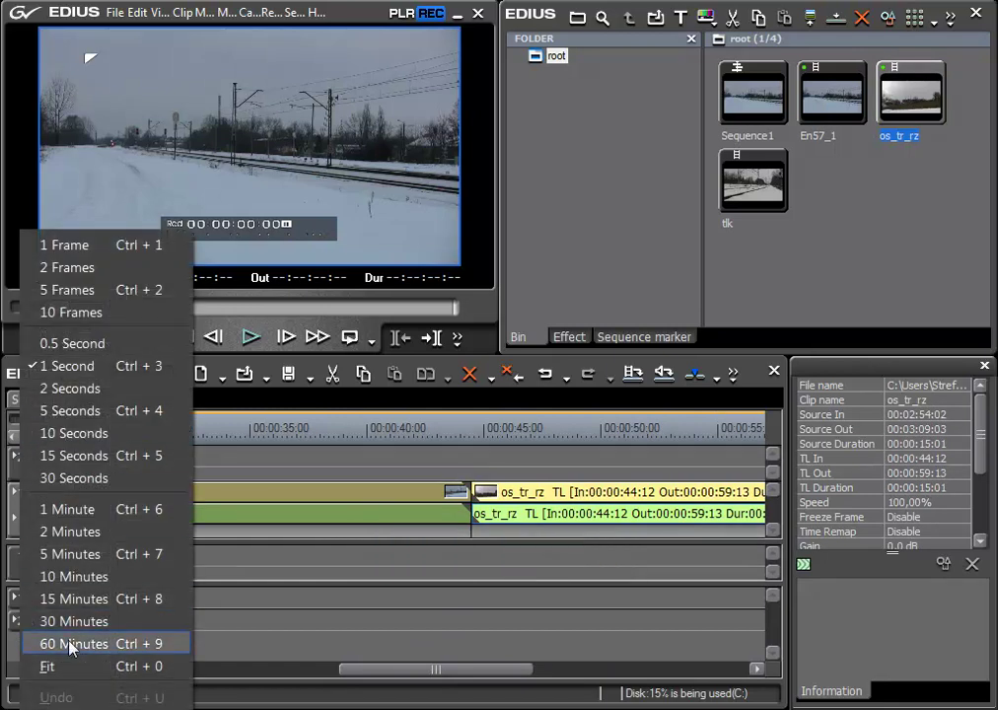
click(124, 671)
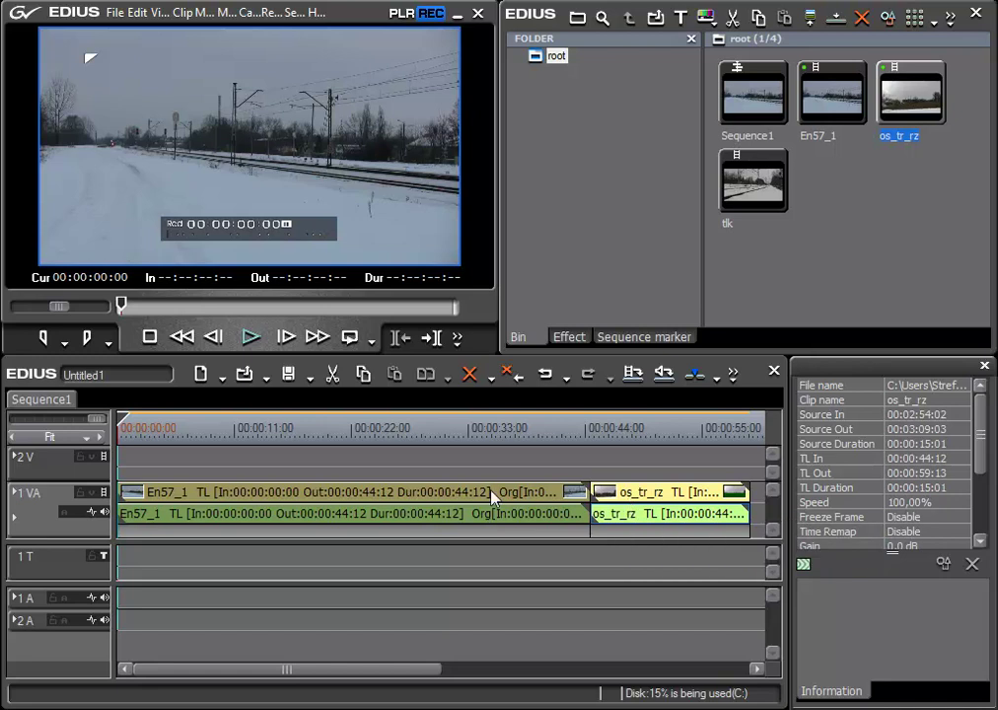
- Delete the En57_1 clip without ripple and move os_tr_rz to the timeline start, and undo both changes
click(371, 499)
right_click(371, 498)
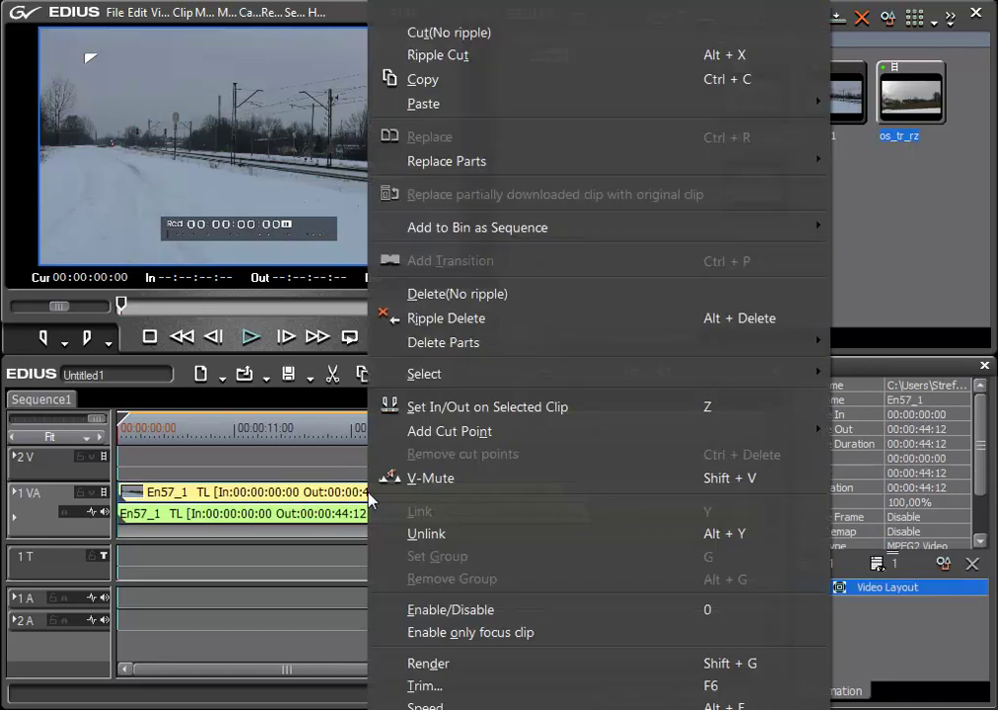
click(434, 296)
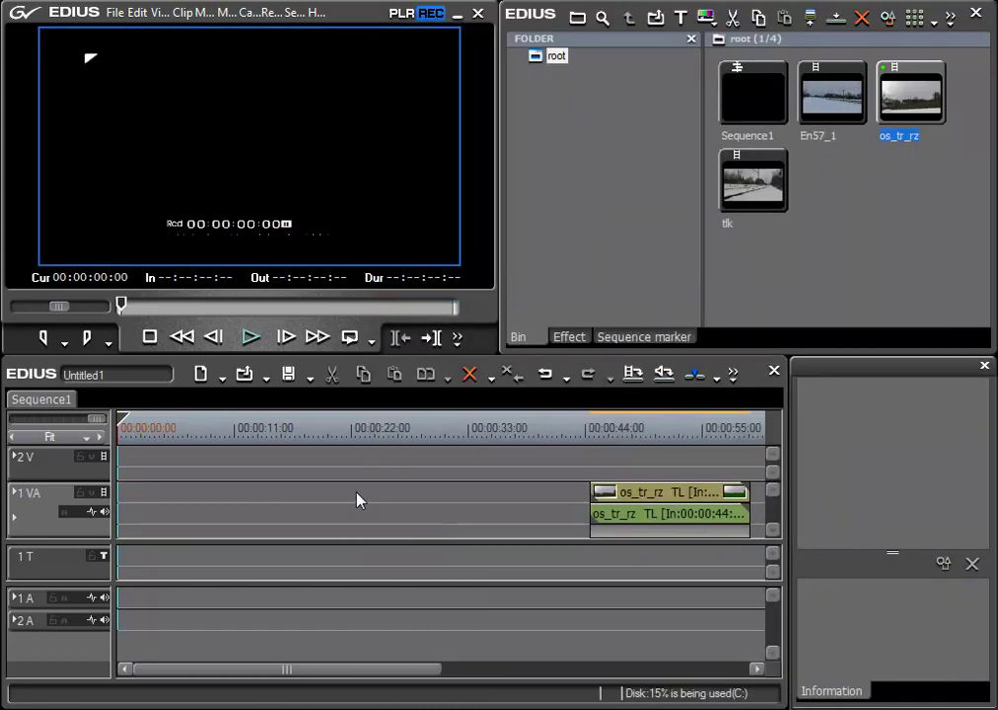
click(677, 495)
drag(676, 495, 192, 508)
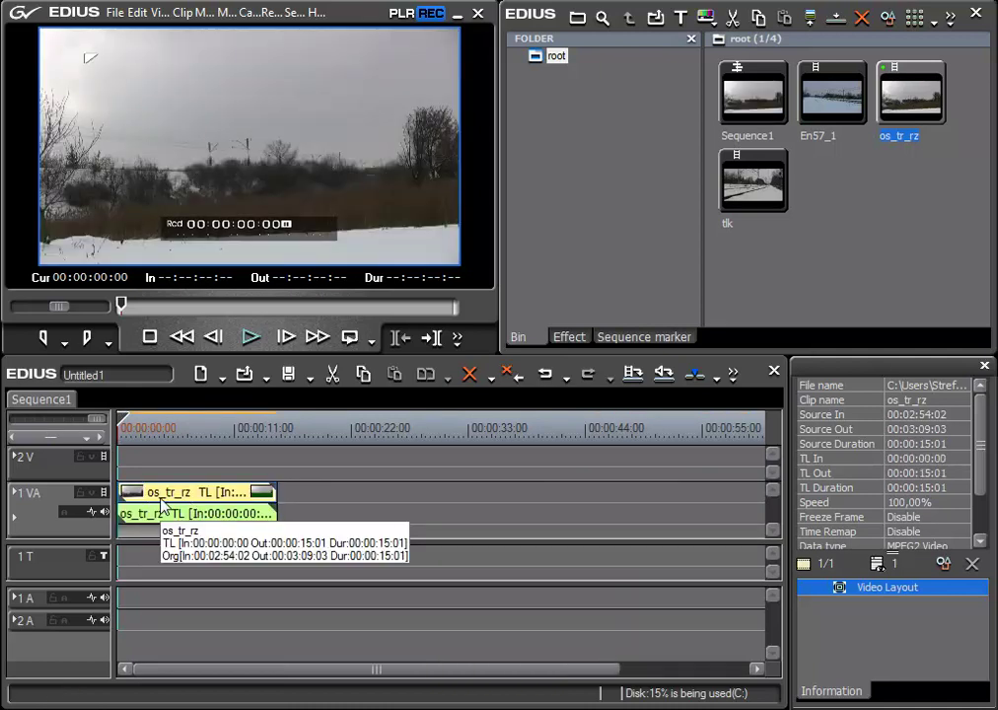
key(ctrl+z)
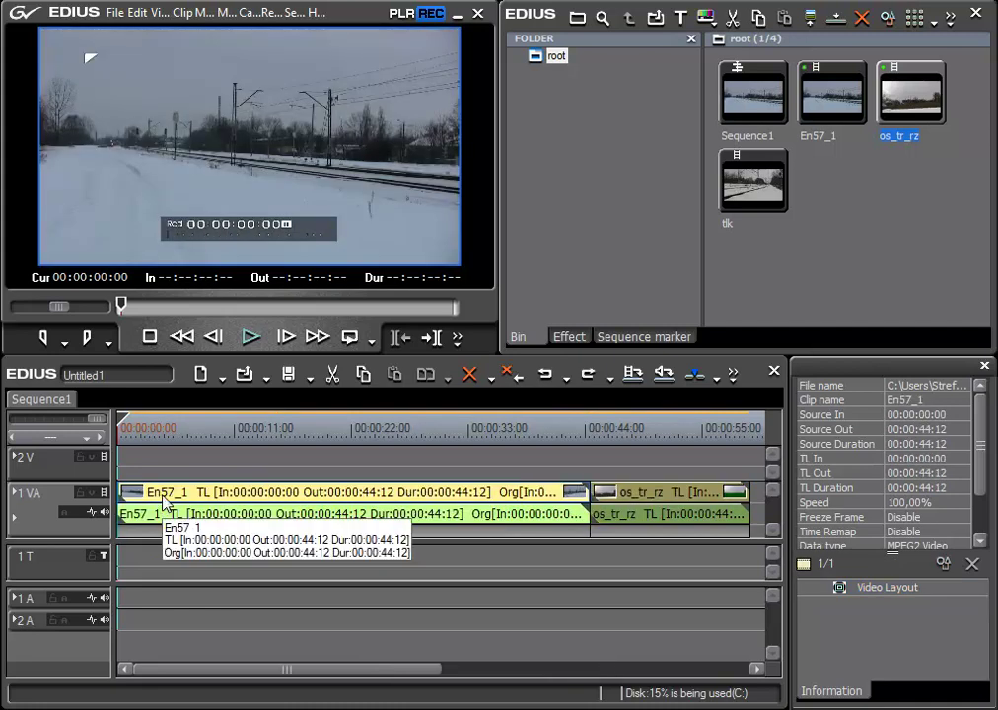
- Delete En57_1 without ripple and remove the empty space before os_tr_rz with Delete Gap, and undo both changes
right_click(335, 500)
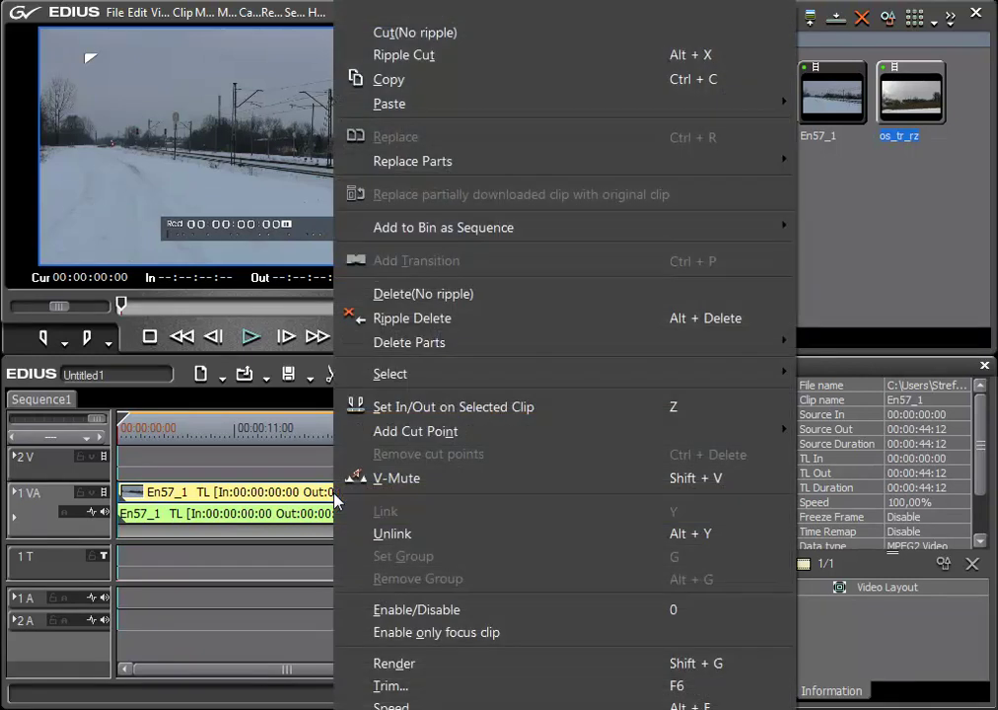
click(398, 296)
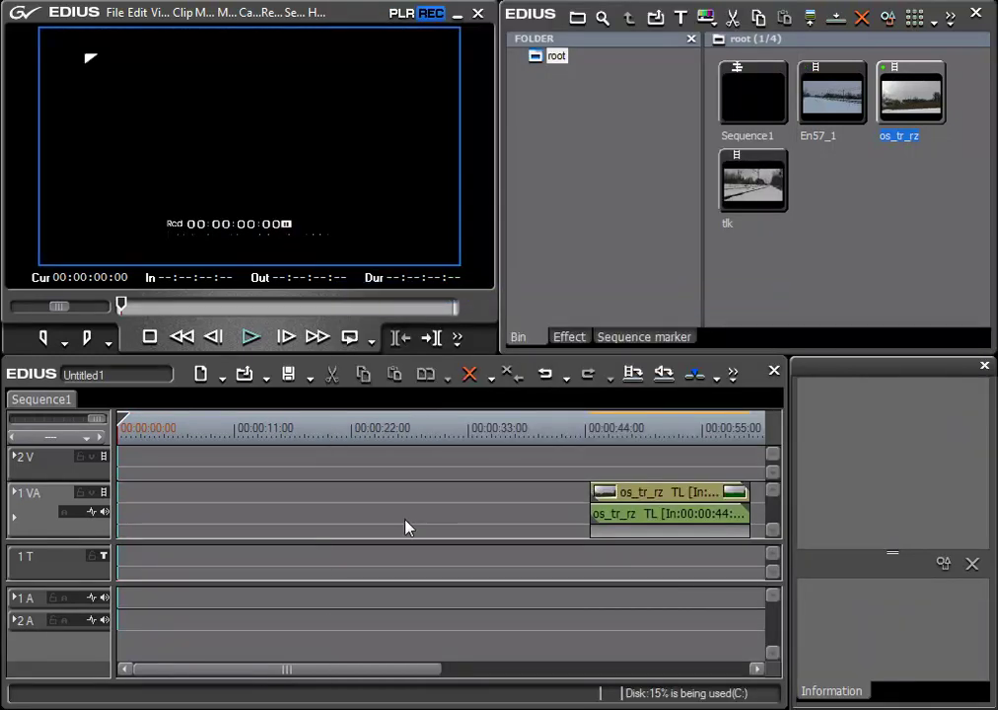
right_click(335, 505)
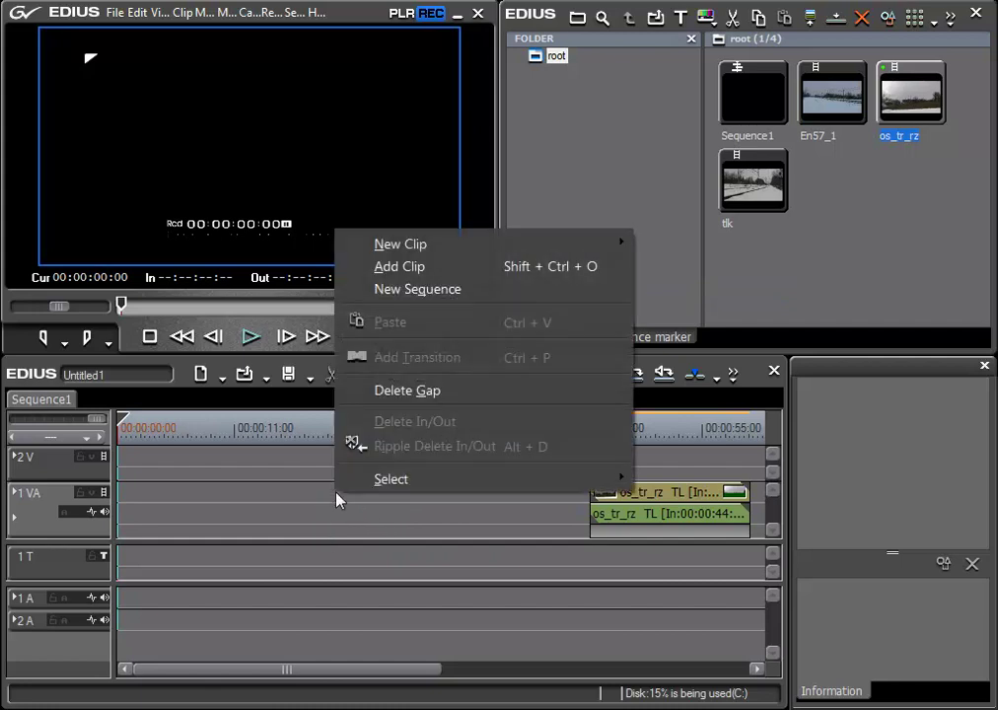
click(400, 392)
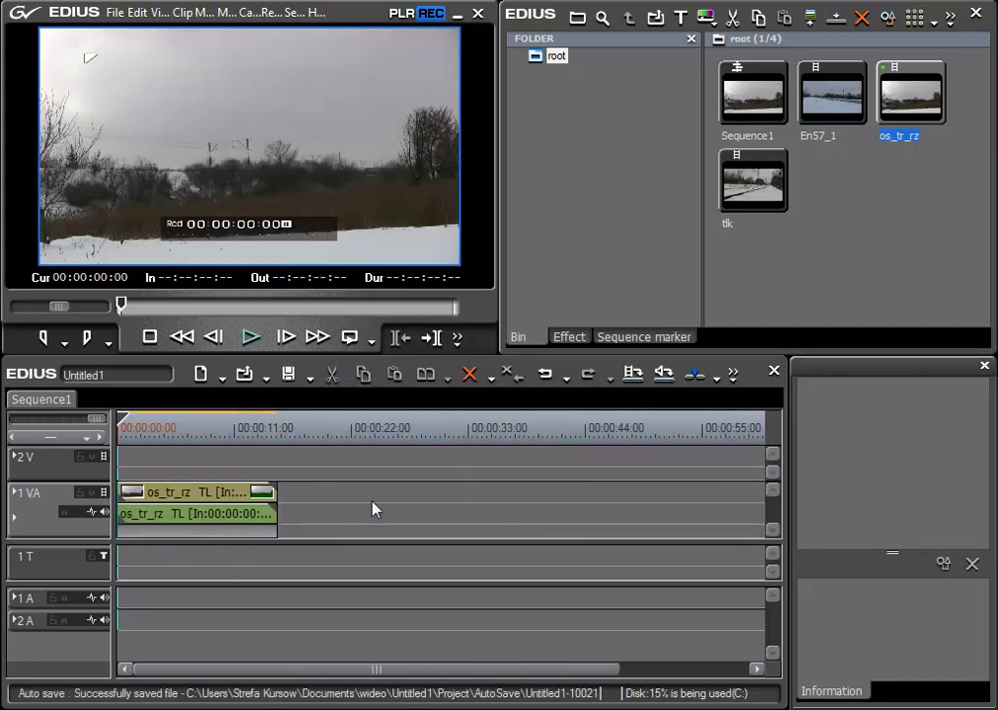
mouse_move(163, 506)
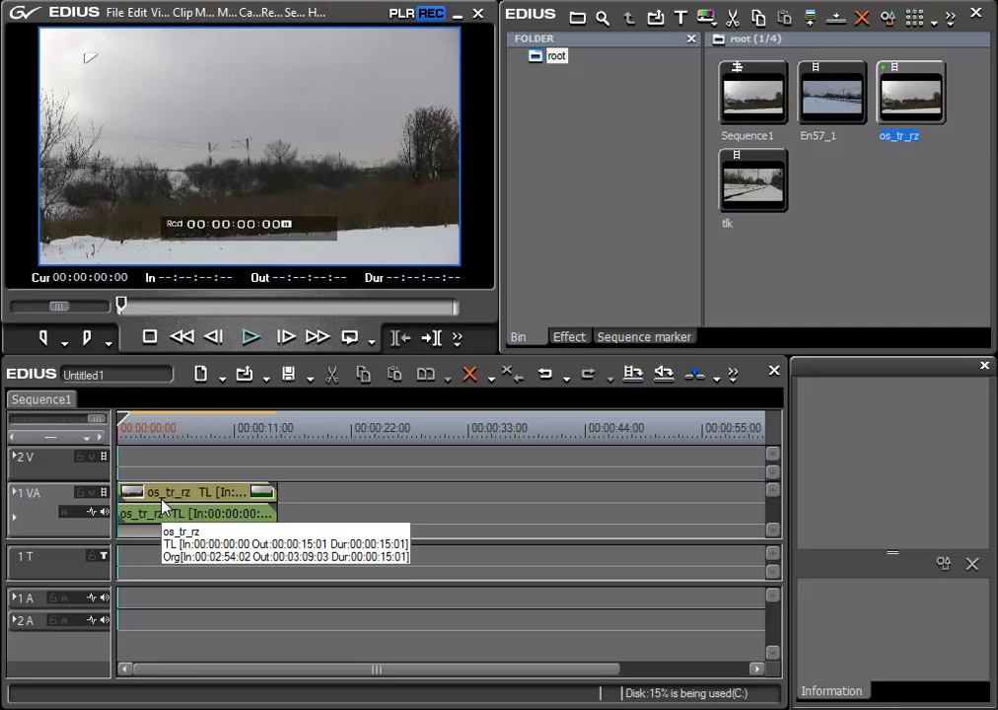
key(ctrl+z)
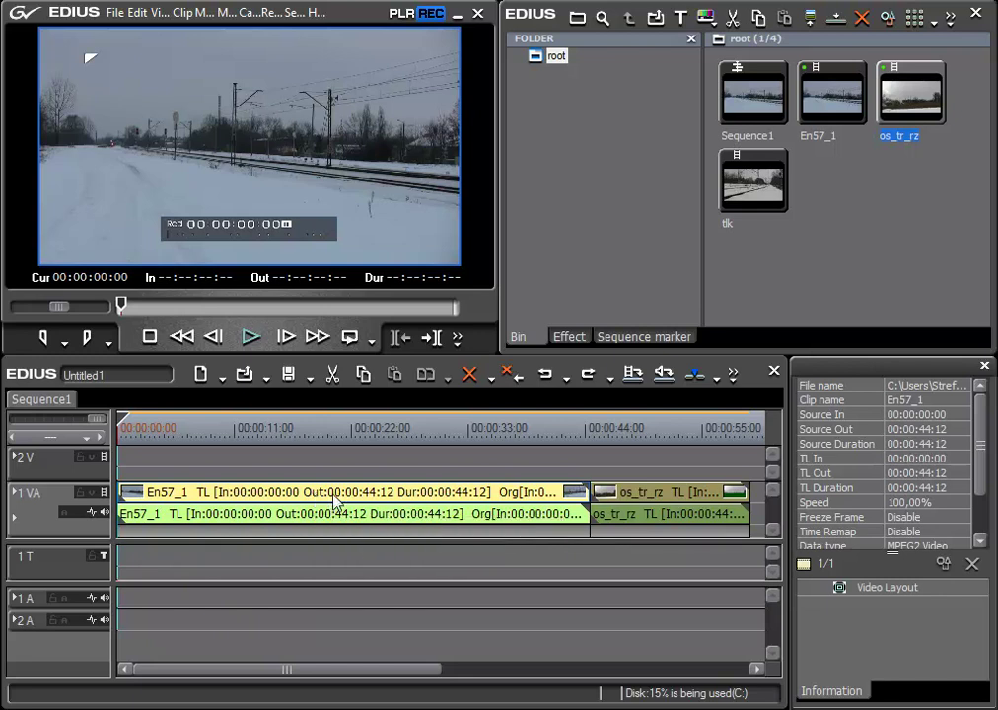
- Ripple delete the En57_1 clip so os_tr_rz moves to the timeline start, and undo the deletion
right_click(316, 498)
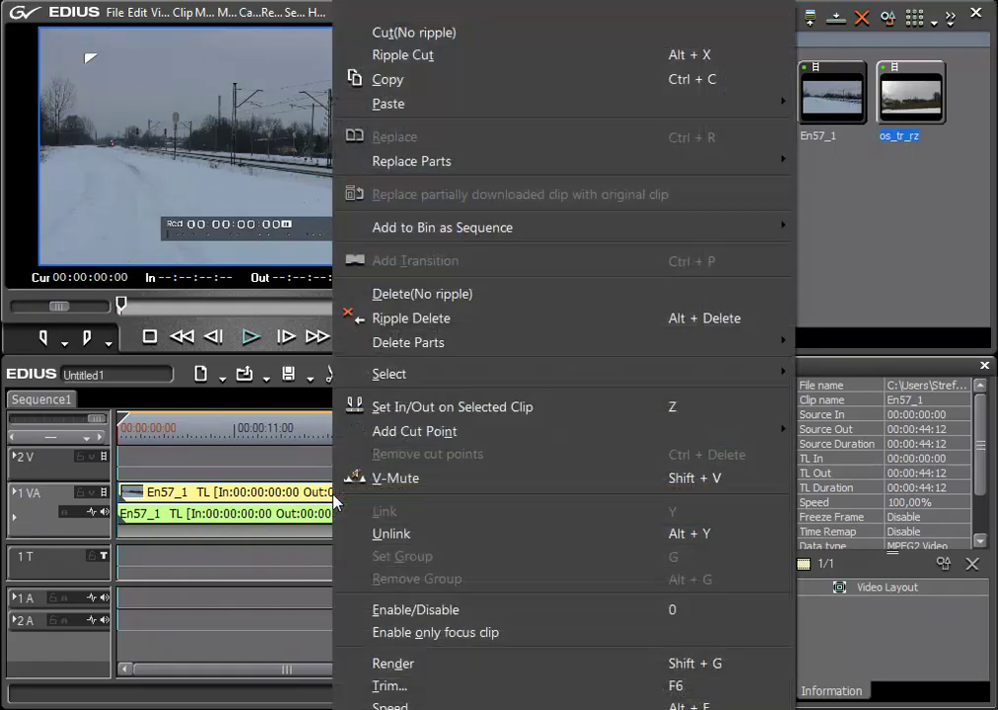
click(392, 320)
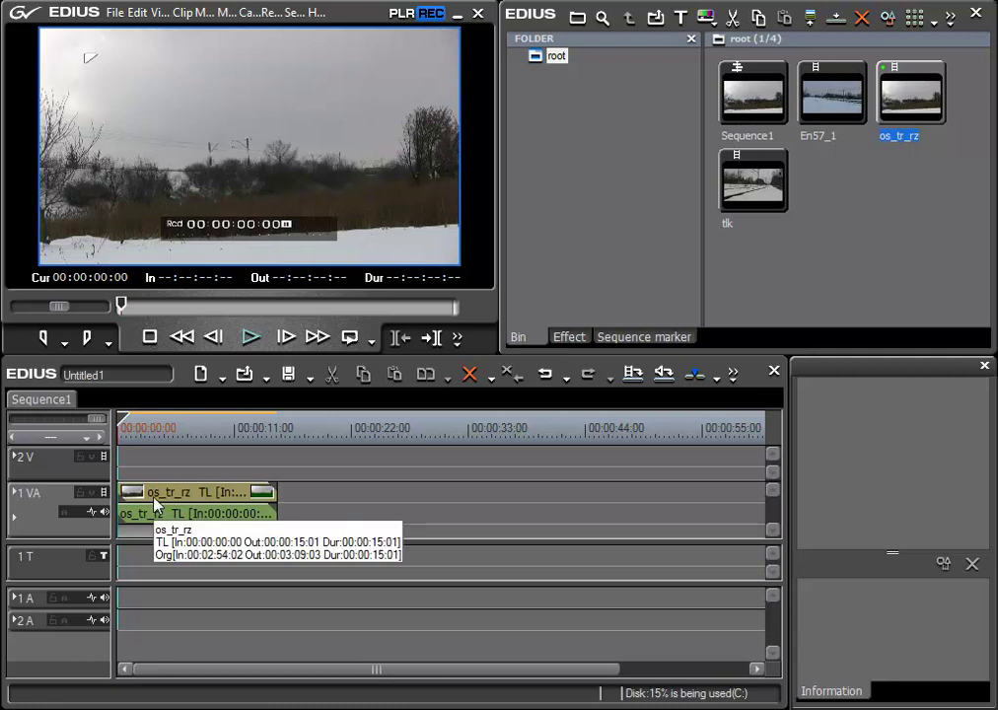
key(ctrl+z)
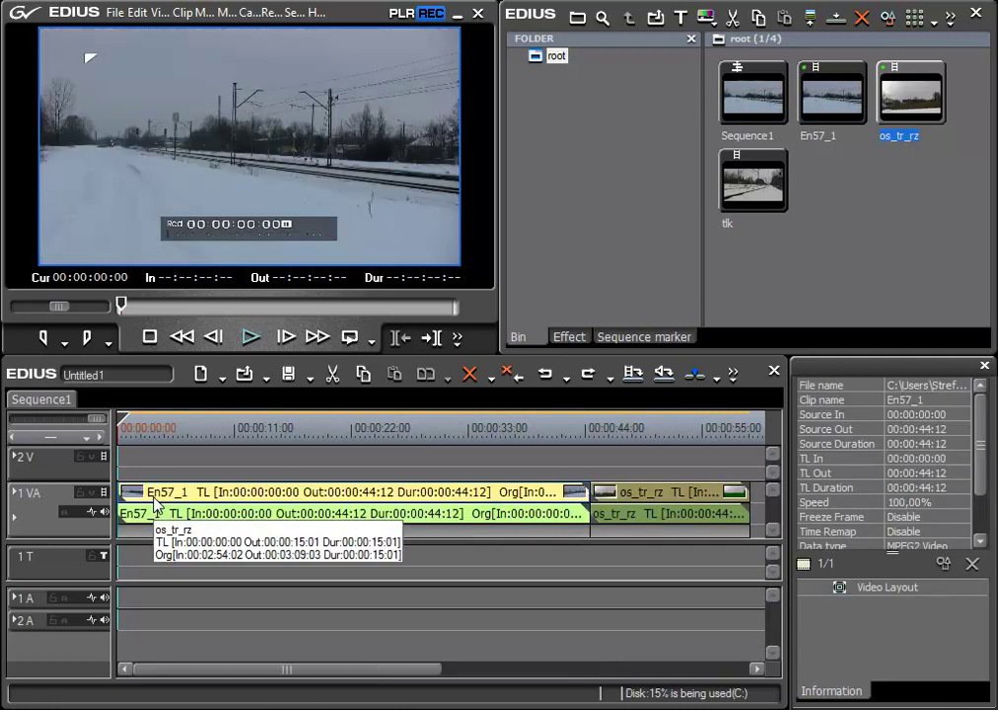
right_click(313, 507)
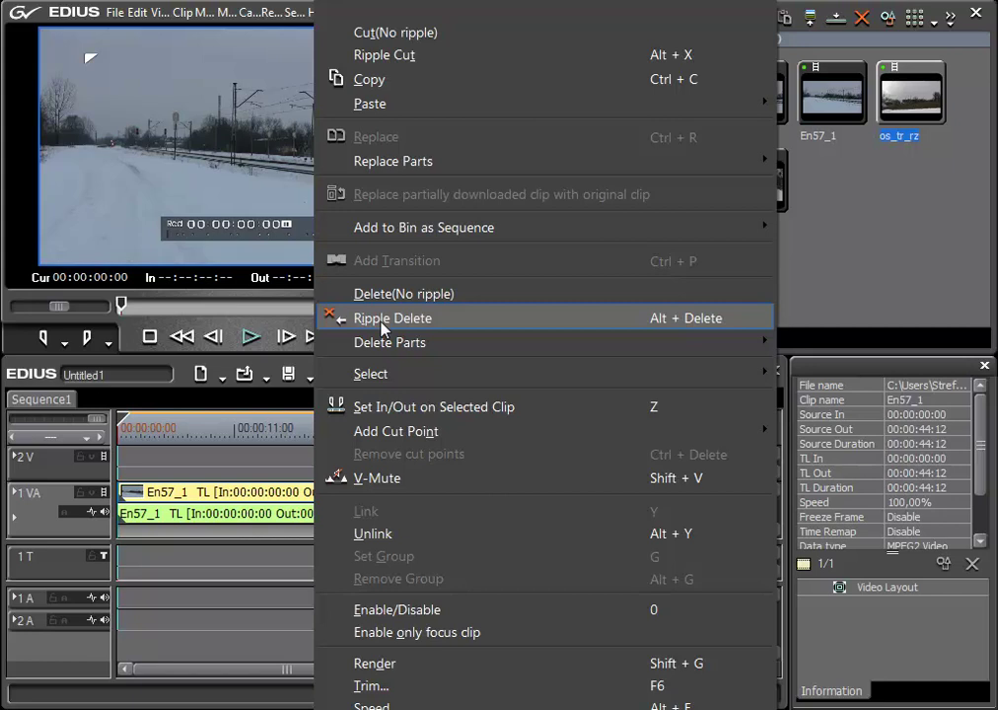
- Add the tlk clip from the bin to the 1 VA track directly after os_tr_rz
click(812, 341)
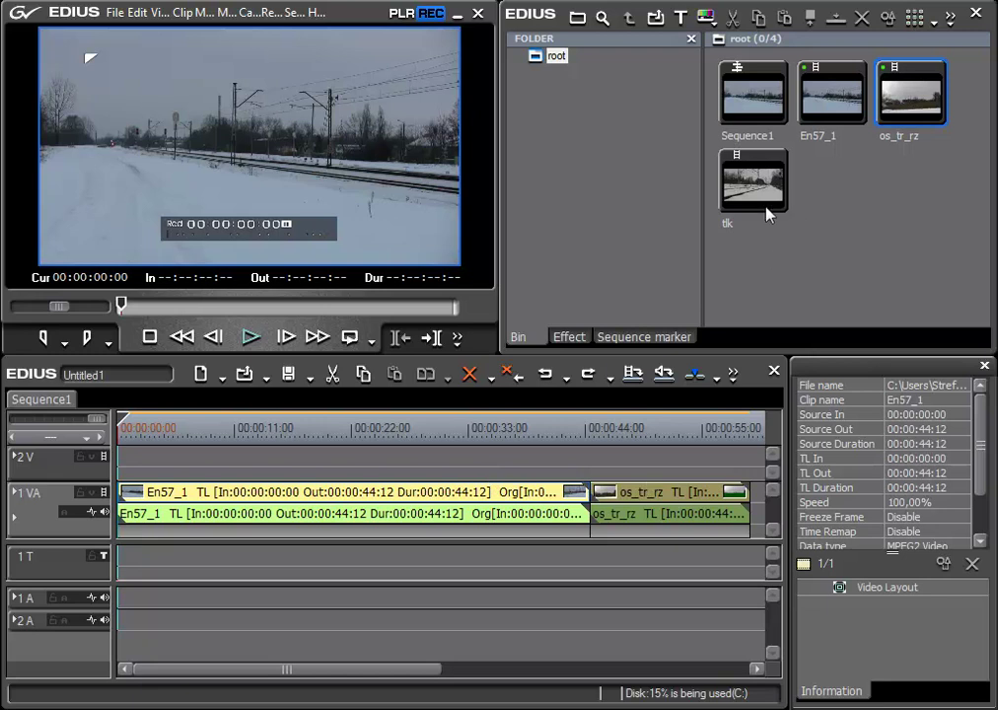
drag(783, 212, 732, 493)
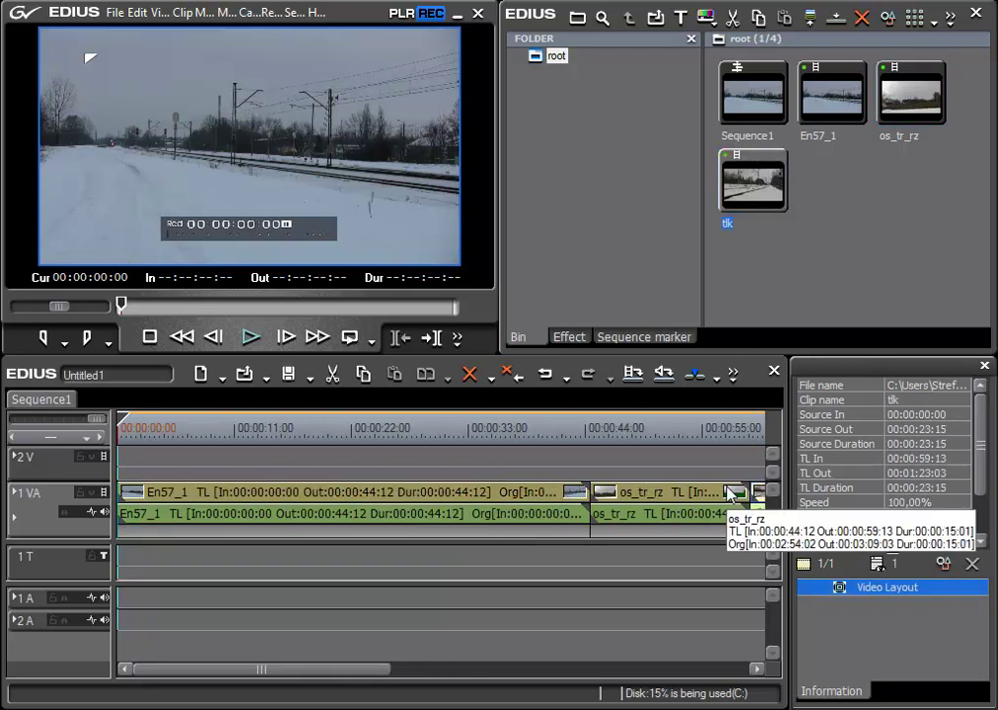
key(ctrl+0)
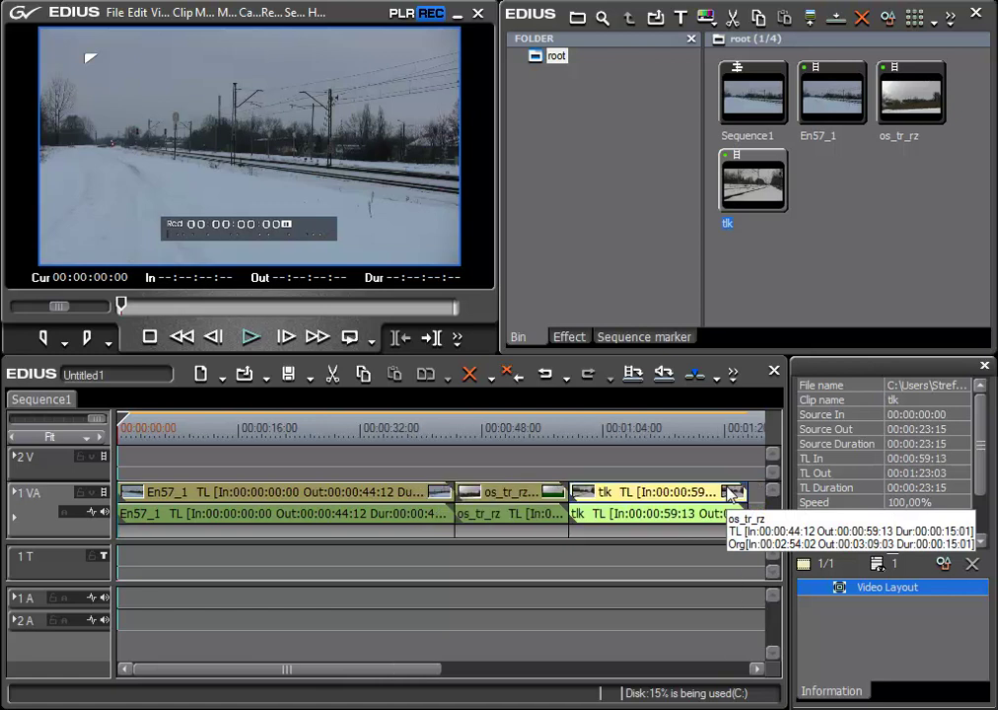
- Delete the os_tr_rz clip between En57_1 and tlk without ripple, and undo the deletion
click(513, 495)
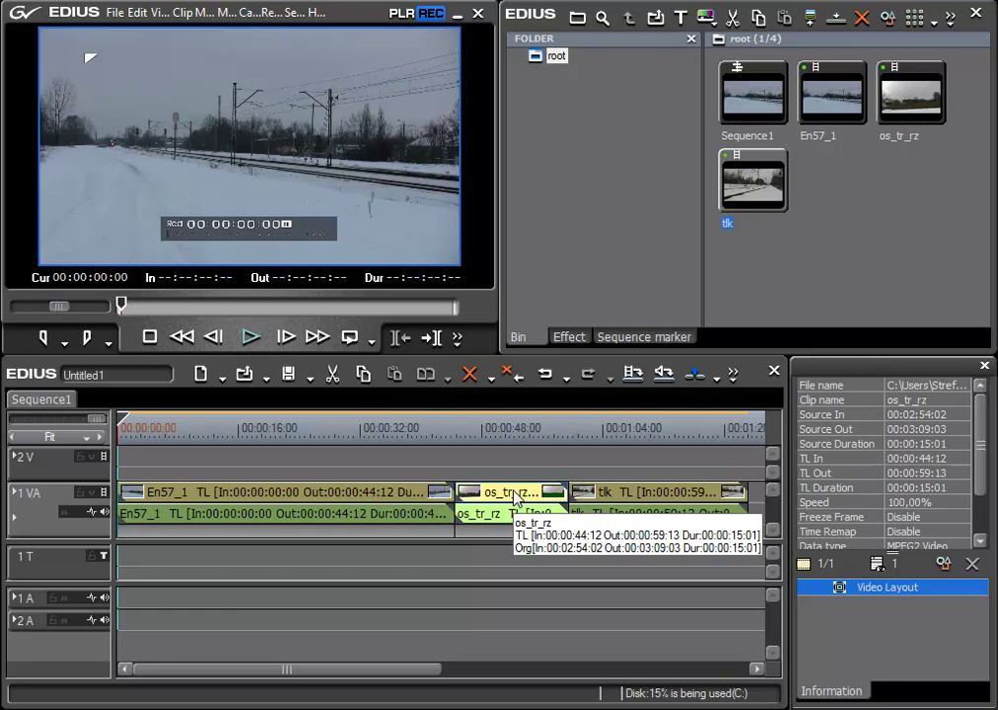
right_click(513, 496)
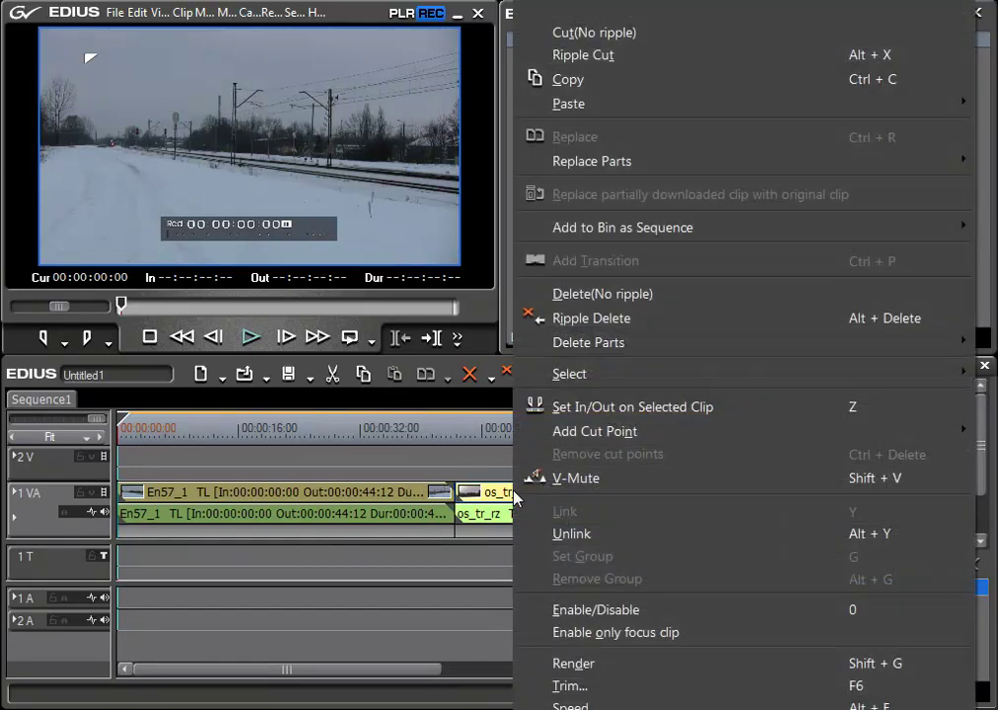
click(591, 295)
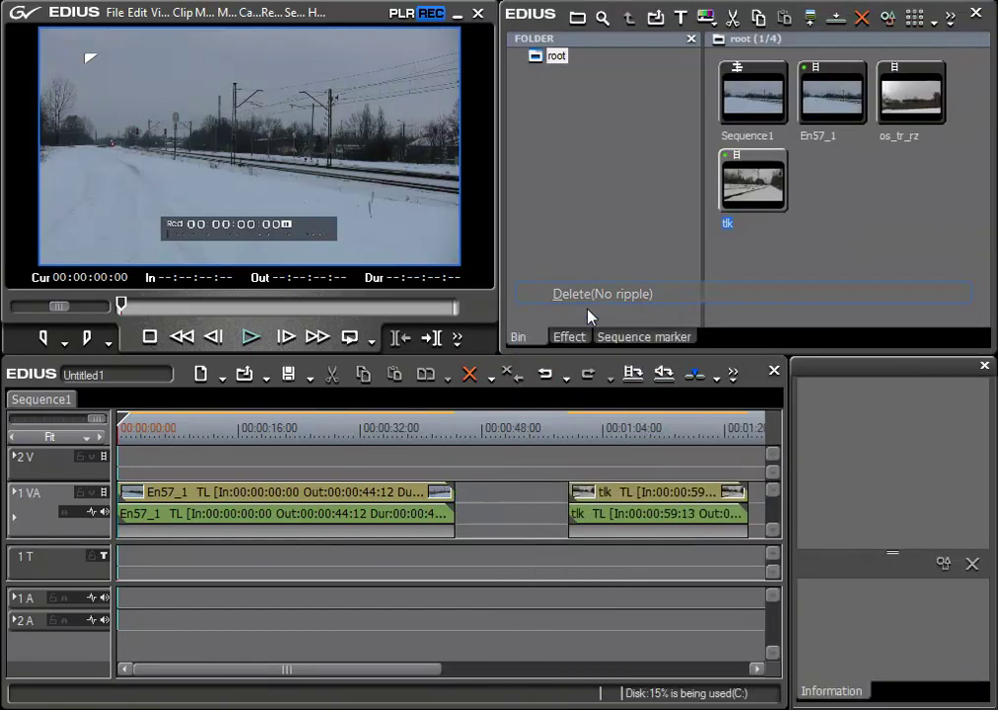
right_click(518, 500)
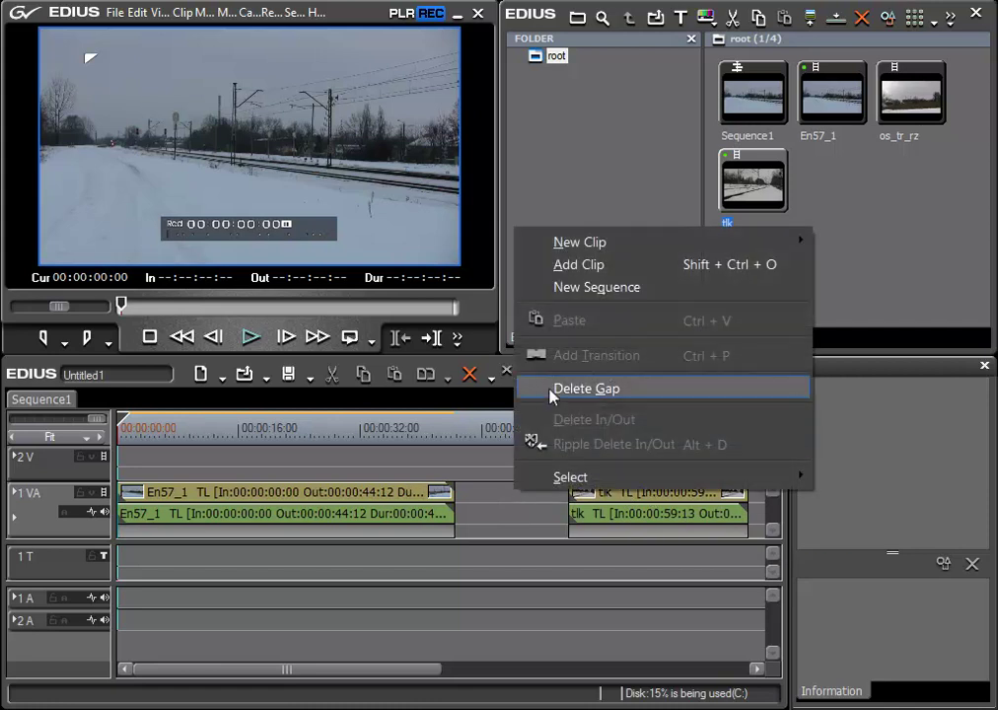
click(526, 535)
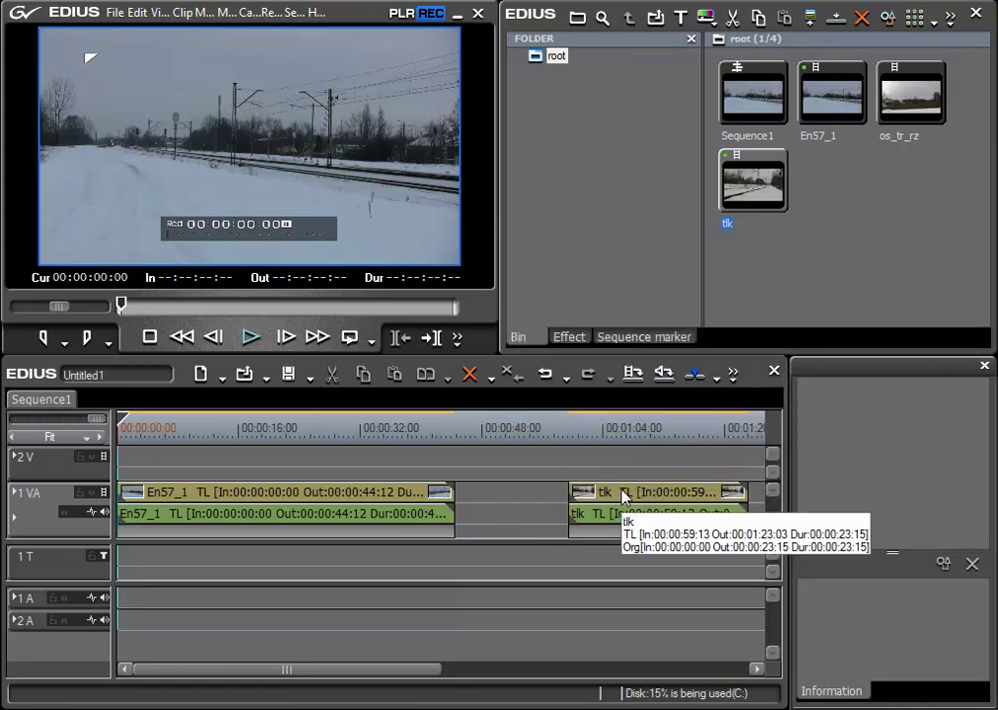
key(ctrl+z)
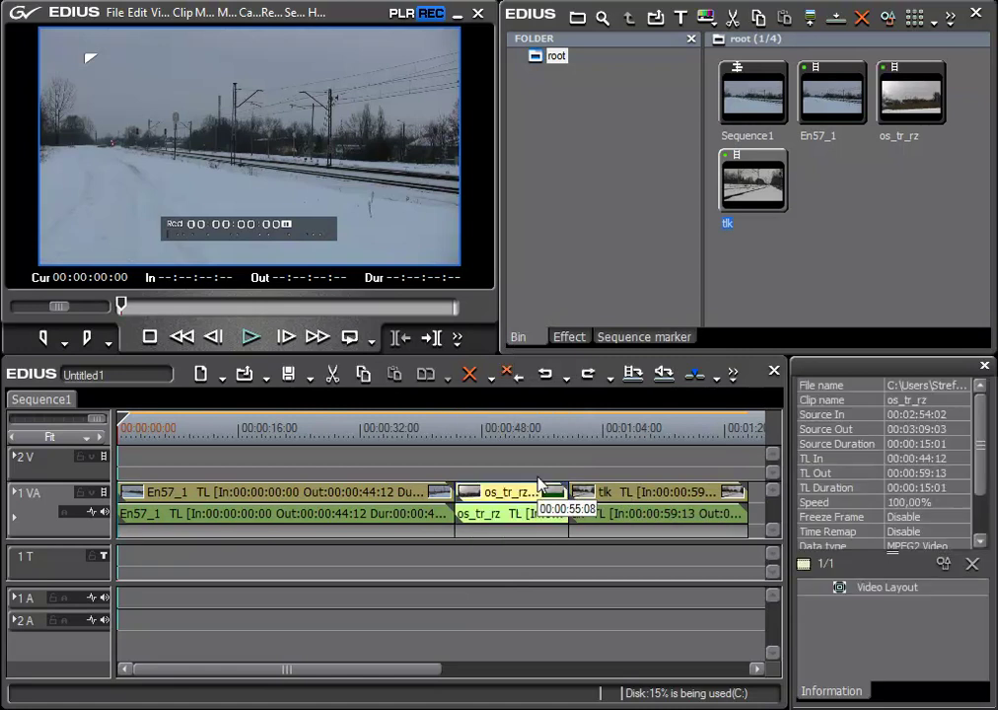
- Ripple delete the middle clip os_tr_rz, undo it, and try the same Ripple Delete a second time
right_click(502, 491)
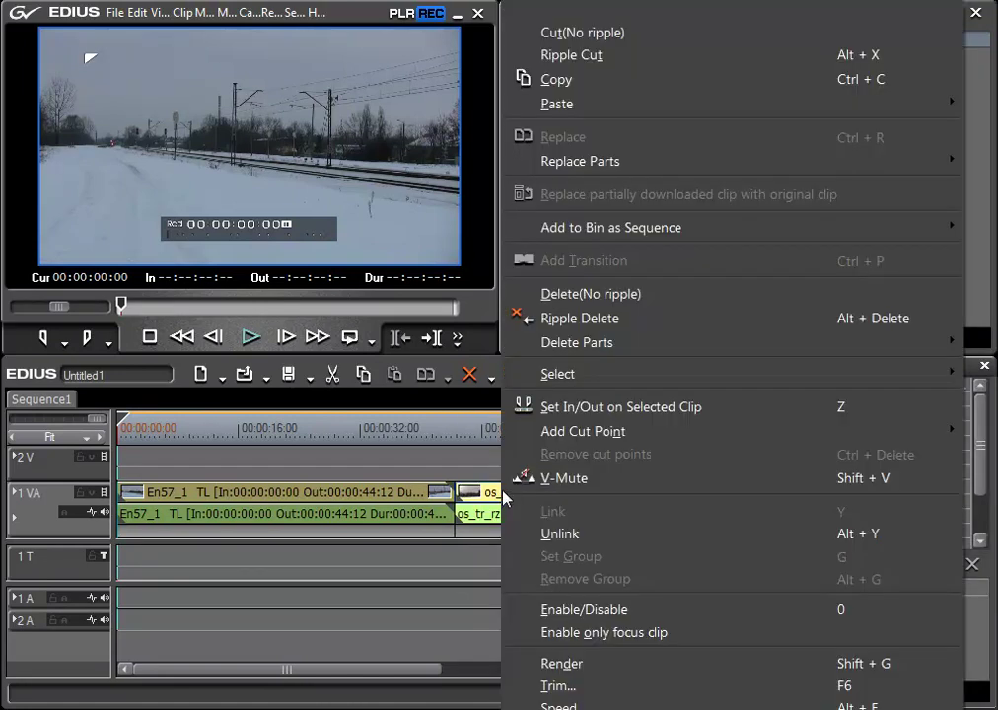
click(573, 320)
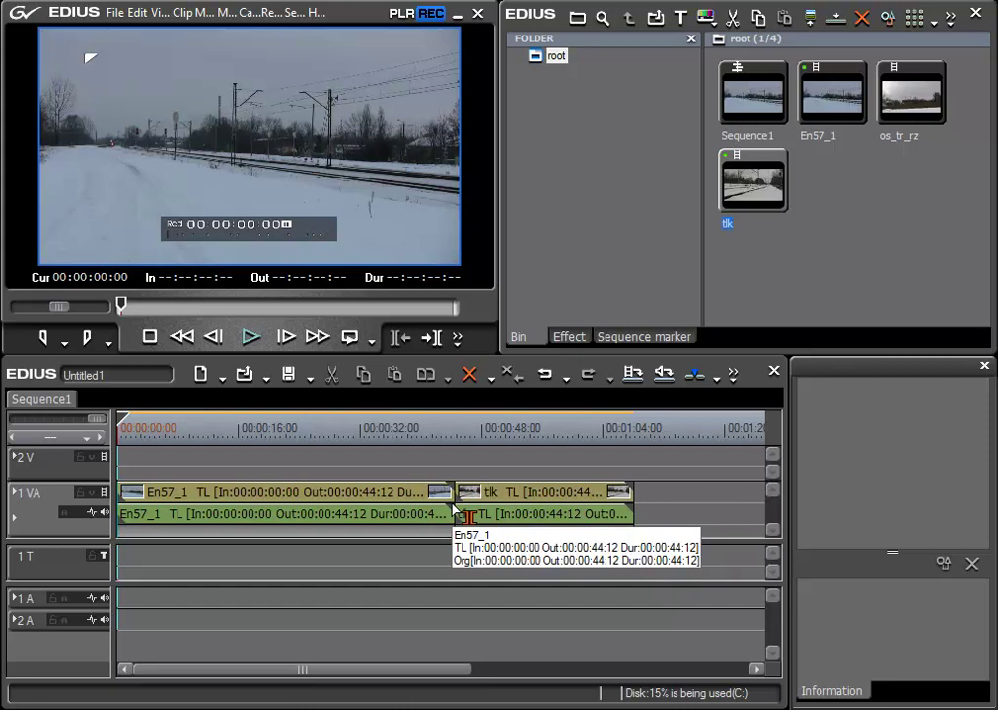
key(ctrl+z)
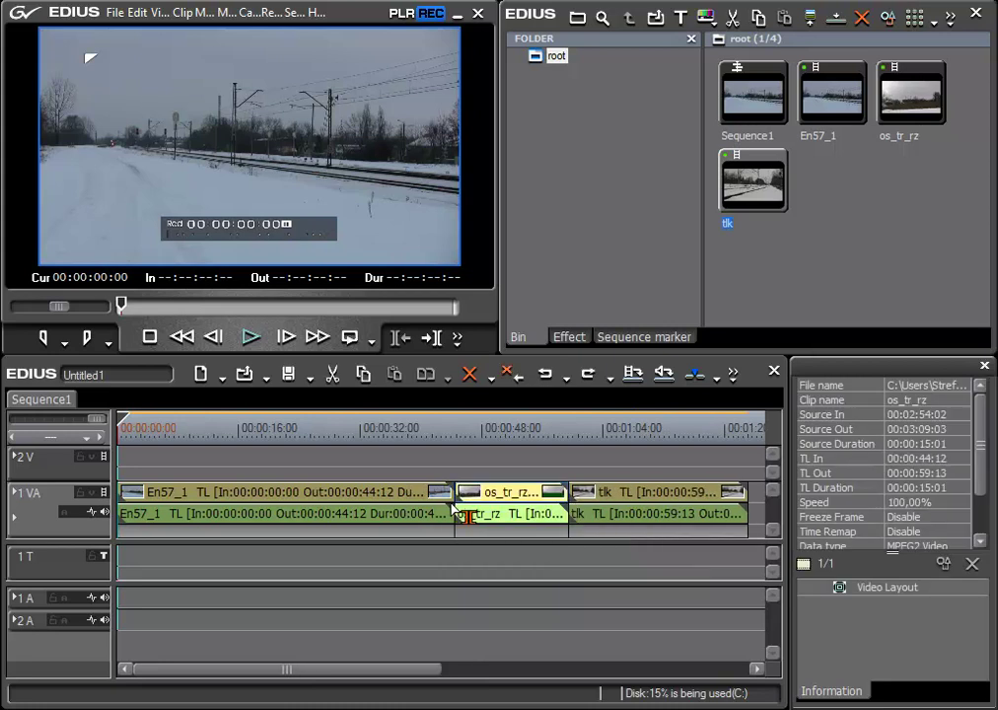
click(511, 375)
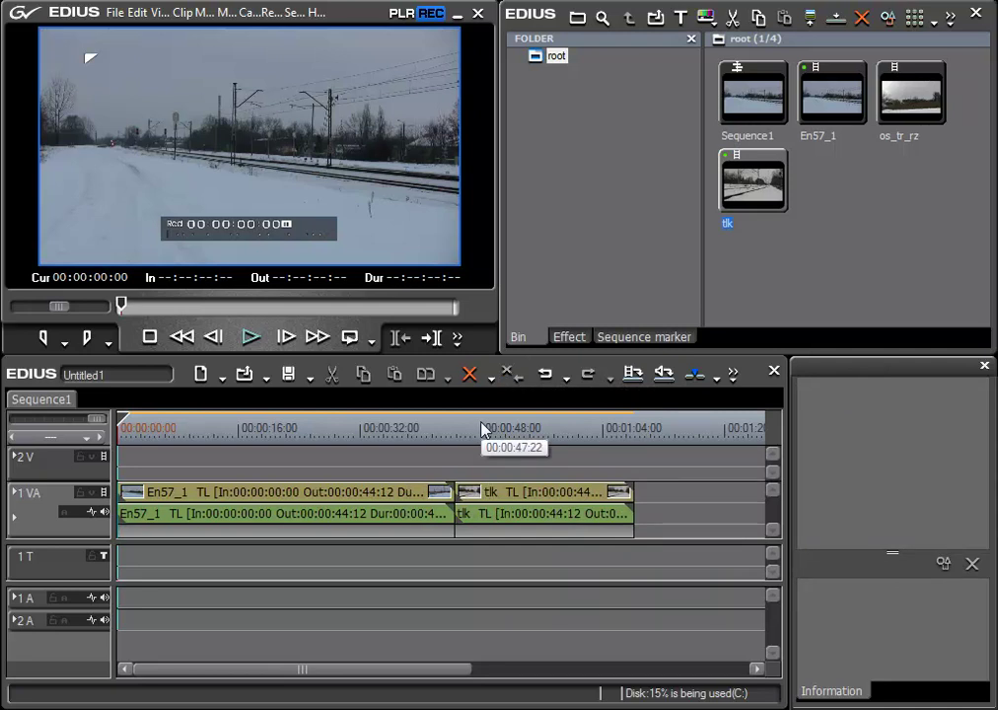
click(465, 480)
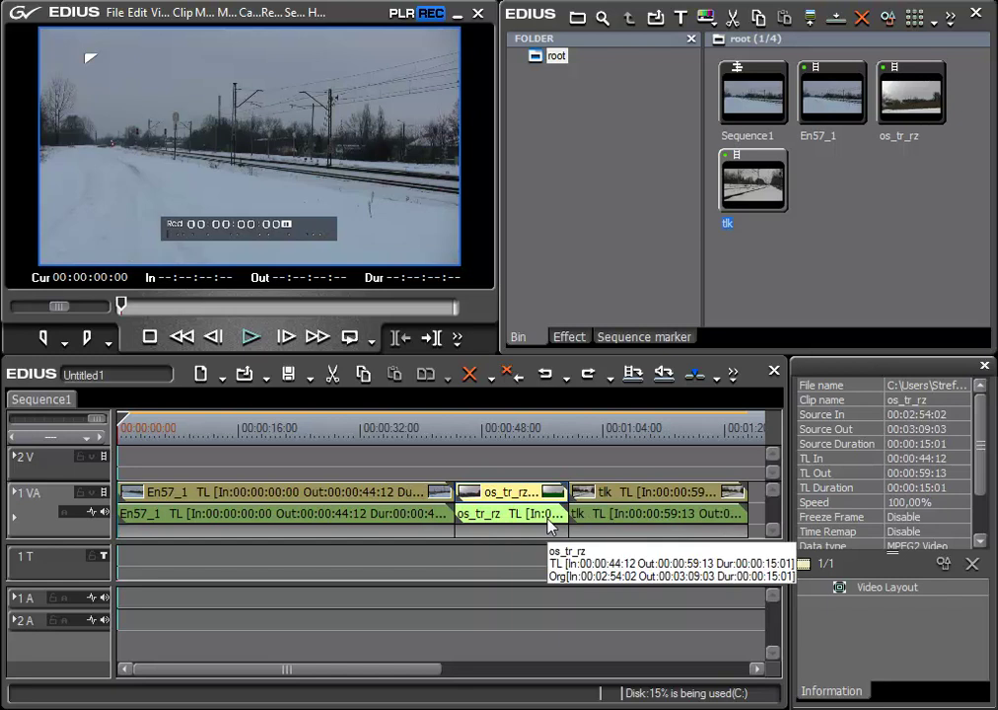
- Ripple delete the os_tr_rz clip between En57_1 and tlk, and undo that deletion
key(alt+Delete)
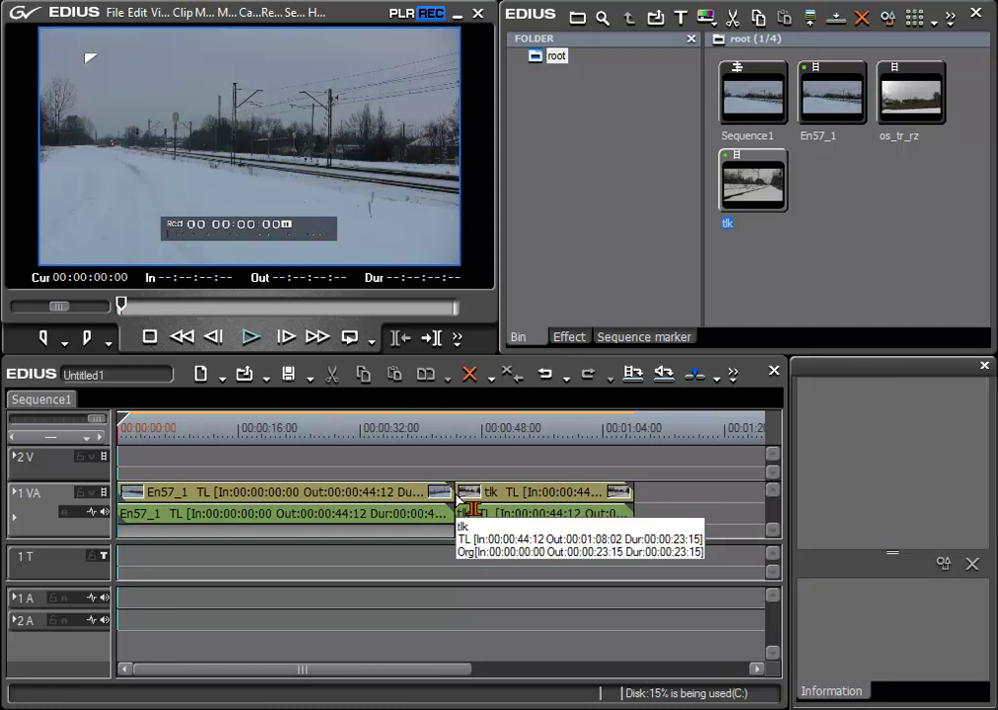
drag(471, 509, 471, 509)
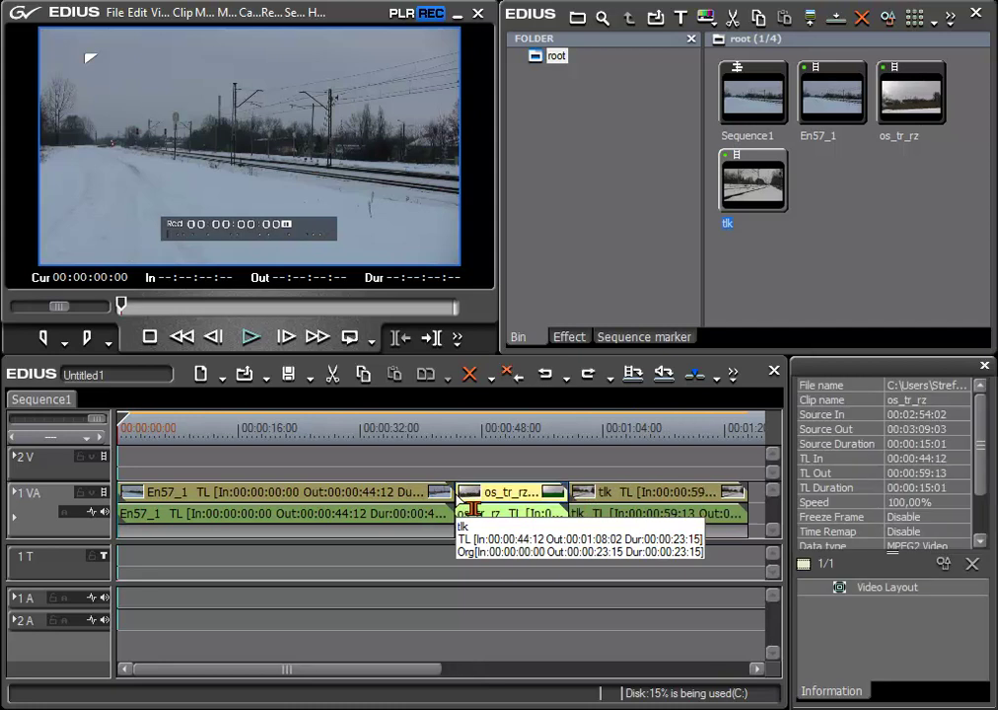
- Turn off ripple mode for the timeline and check its status
click(731, 374)
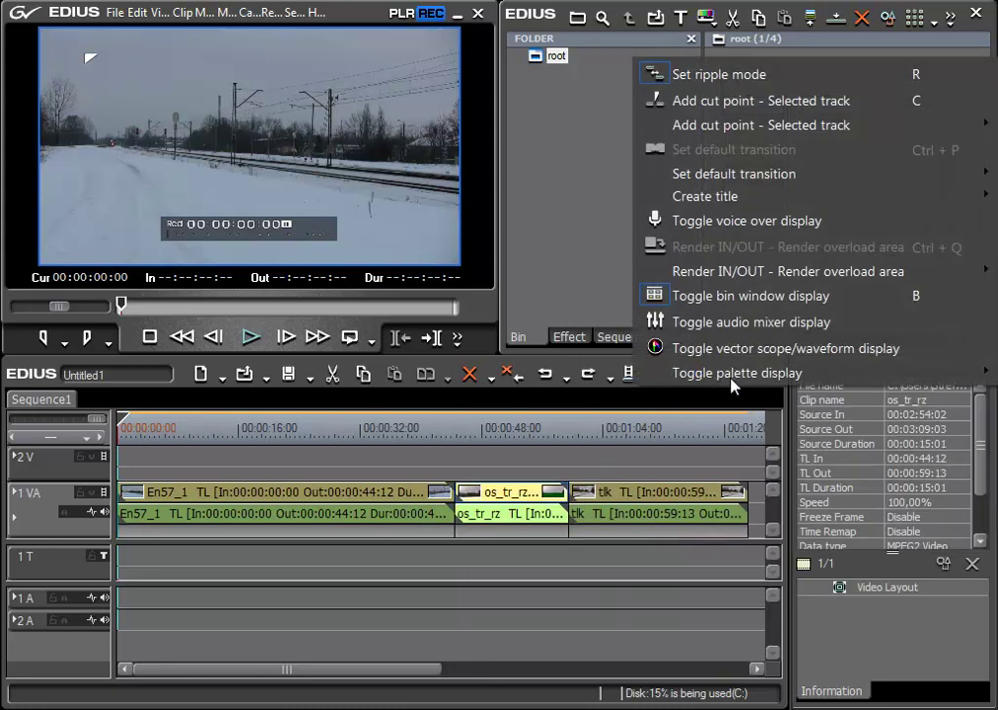
click(695, 77)
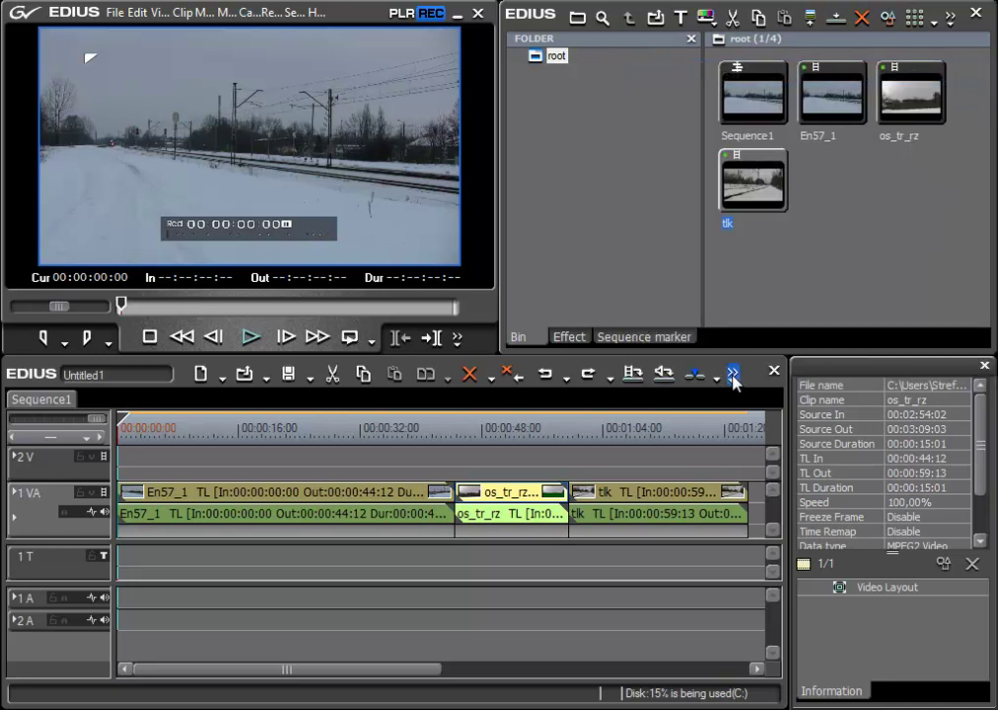
click(732, 374)
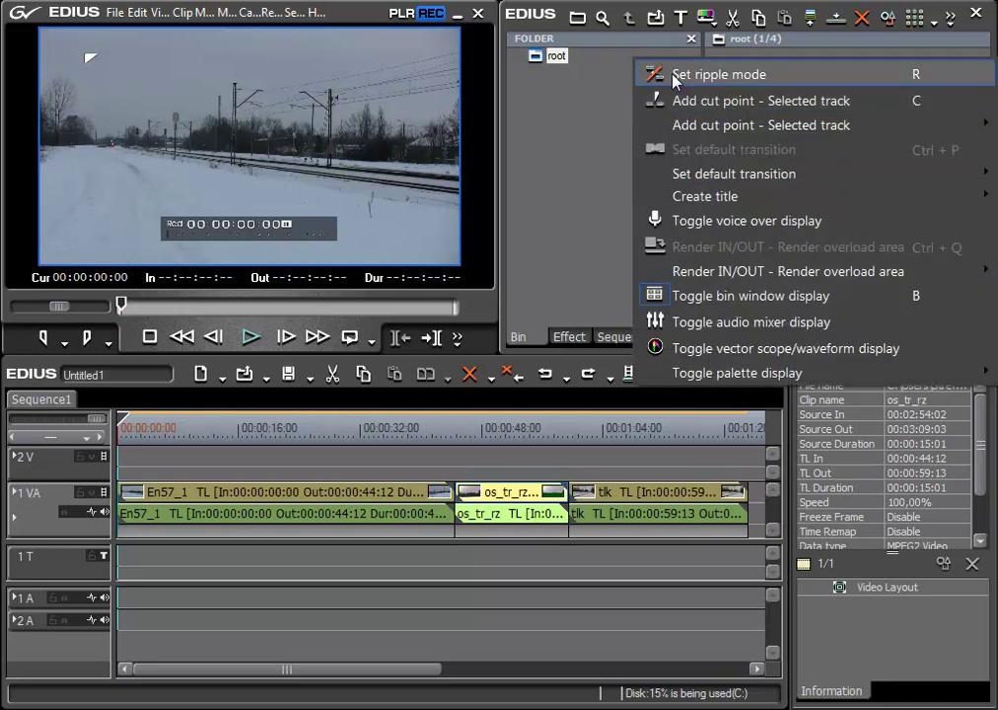
click(534, 267)
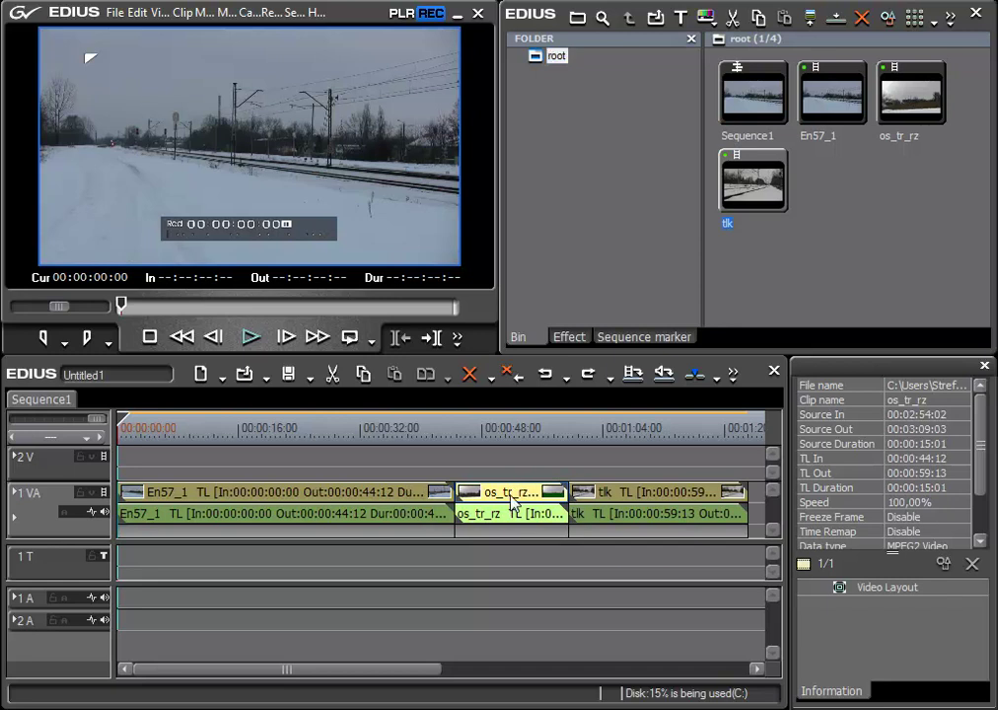
- Delete the selected os_tr_rz clip with ripple mode off, and undo the deletion
key(Delete)
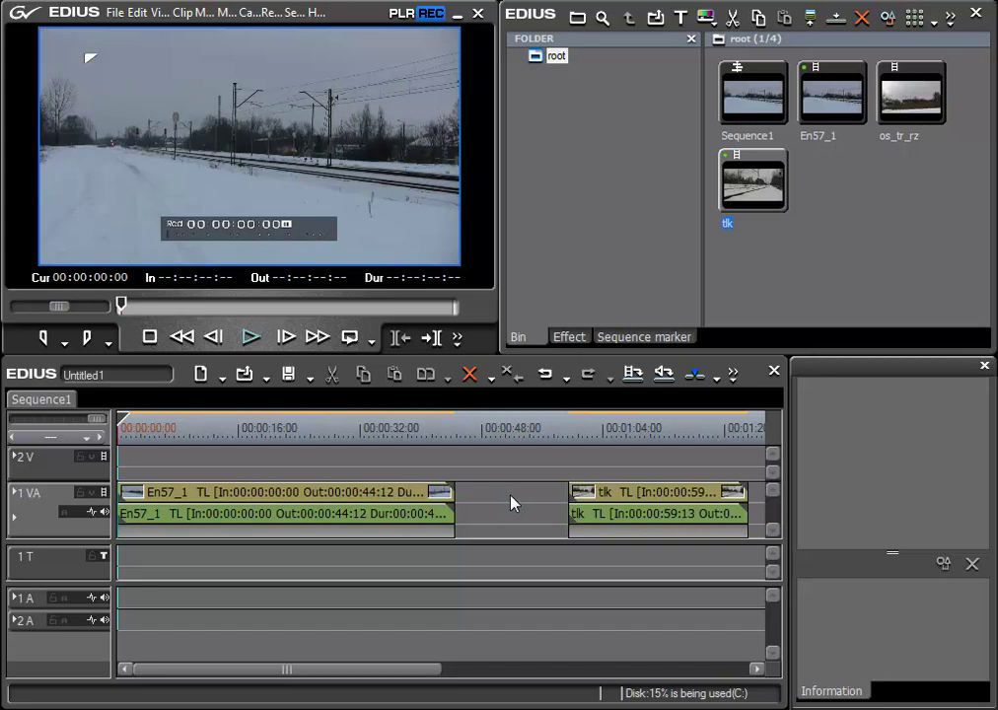
key(ctrl+z)
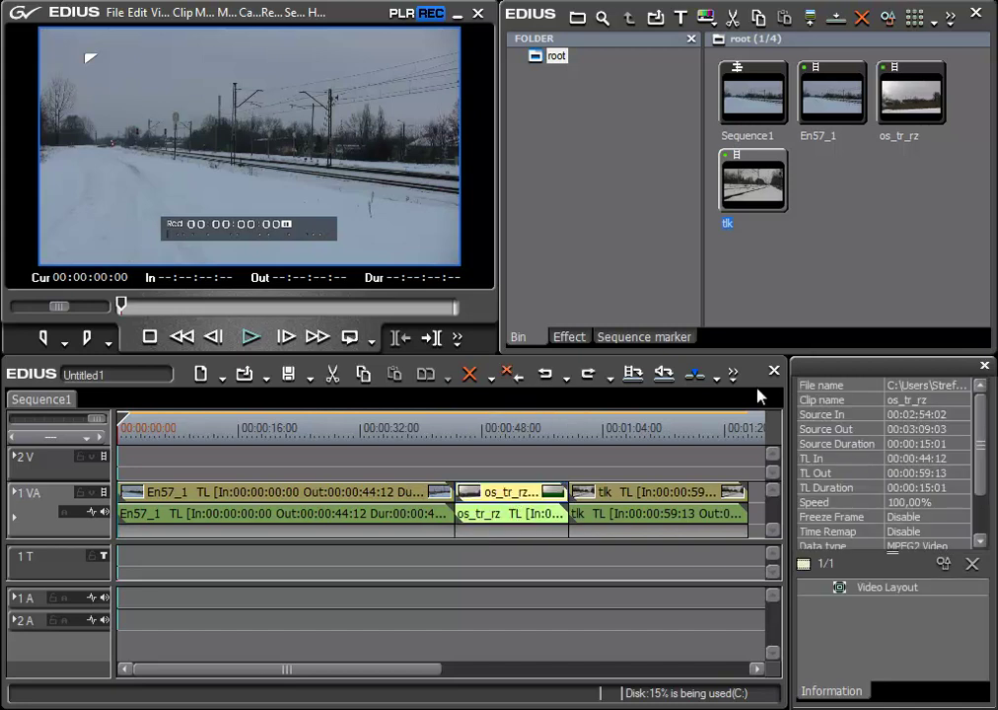
- Turn ripple mode back on and delete the os_tr_rz clip so tlk moves up directly after En57_1
click(732, 373)
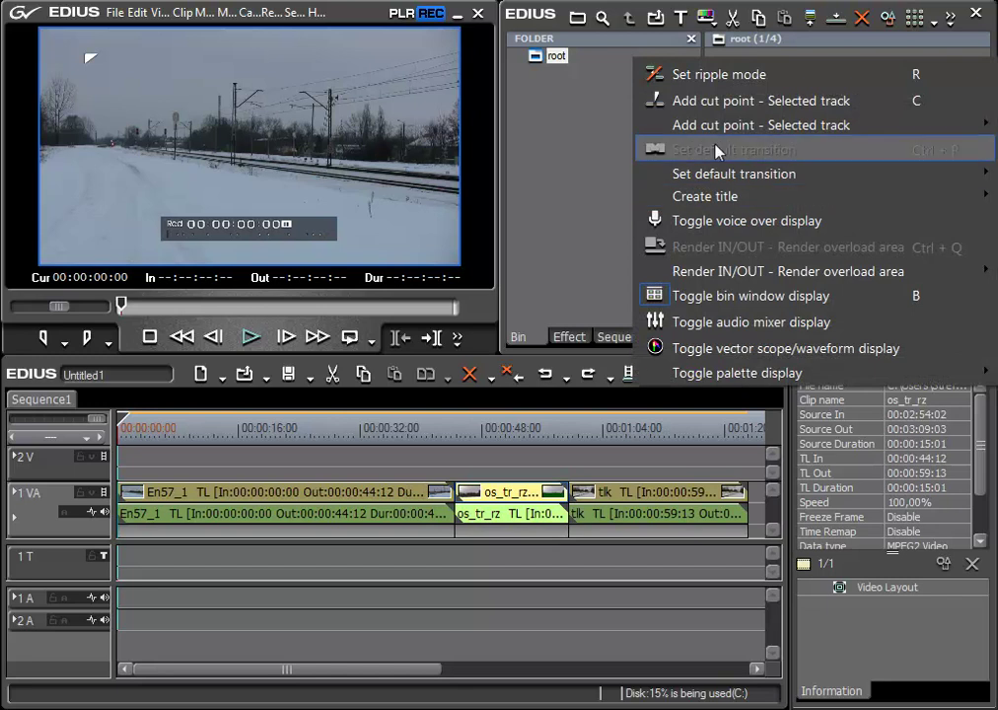
click(698, 77)
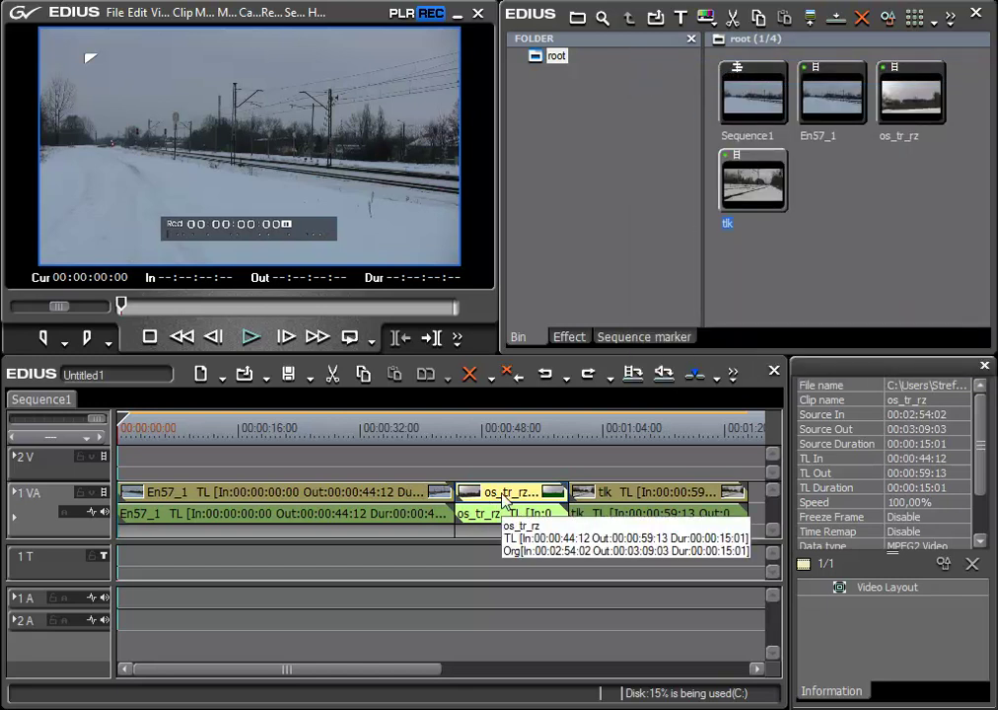
key(Delete)
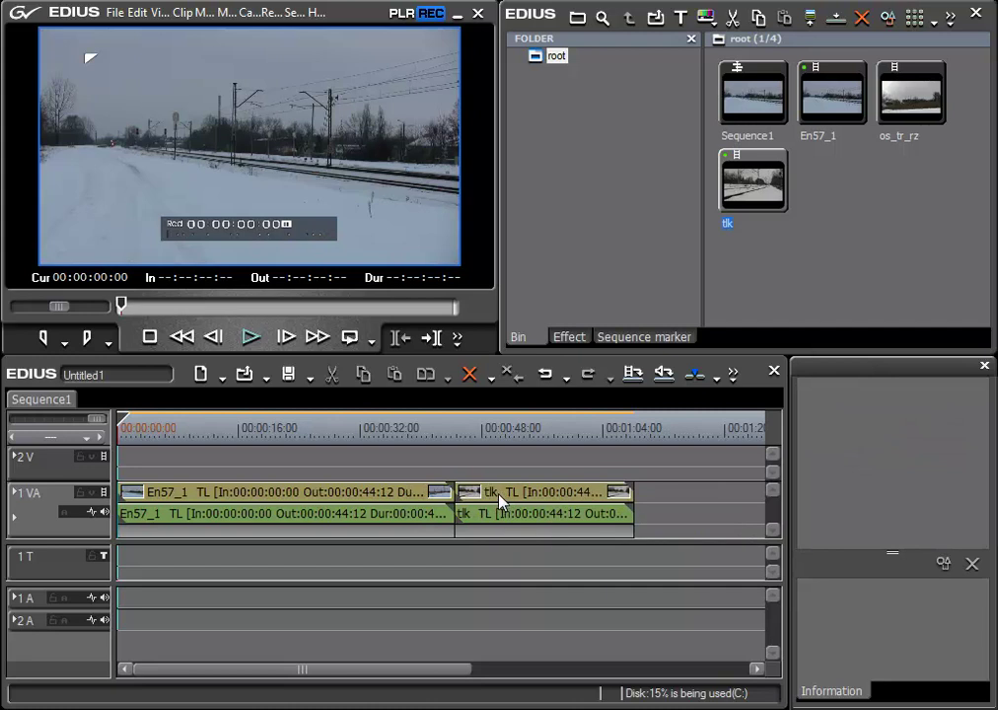